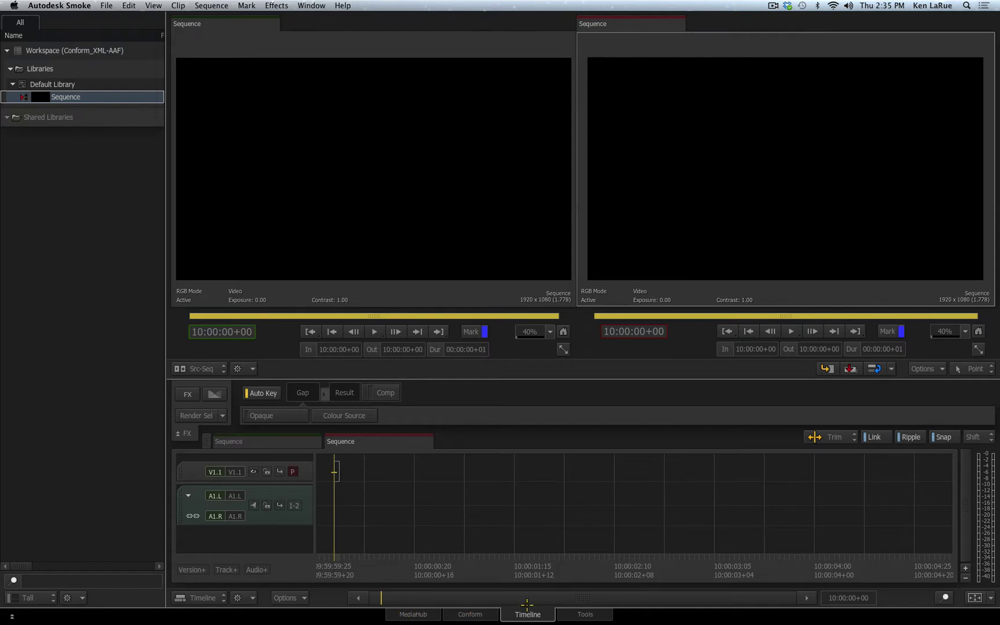
{"action": "left_click", "coordinate": [478, 615]}
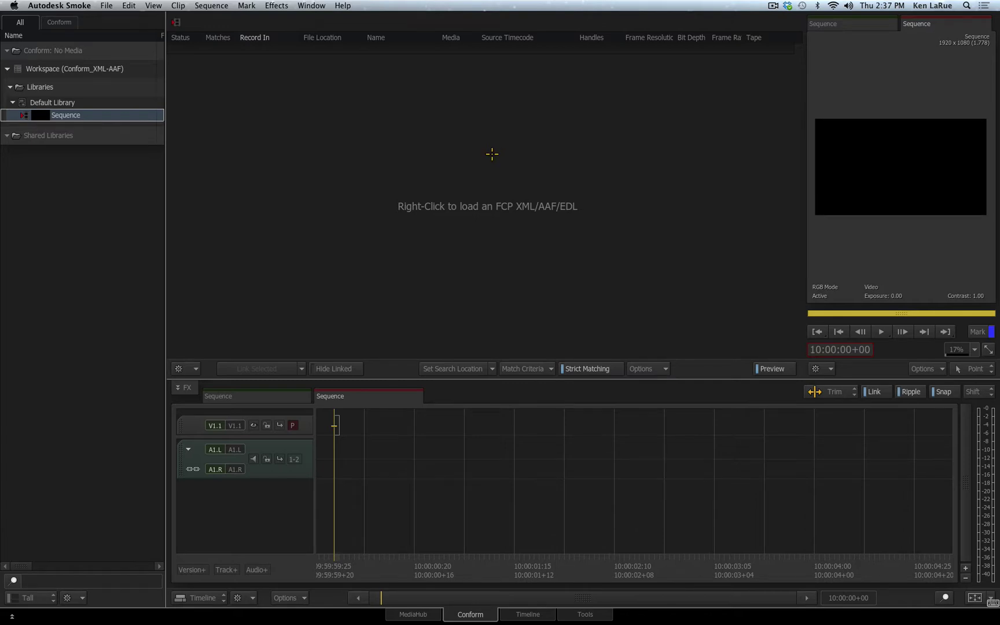
- Export the TPWYL_Living Room Scene_01 project from Final Cut Pro as XML under its default name
{"action": "key", "text": "super+Tab"}
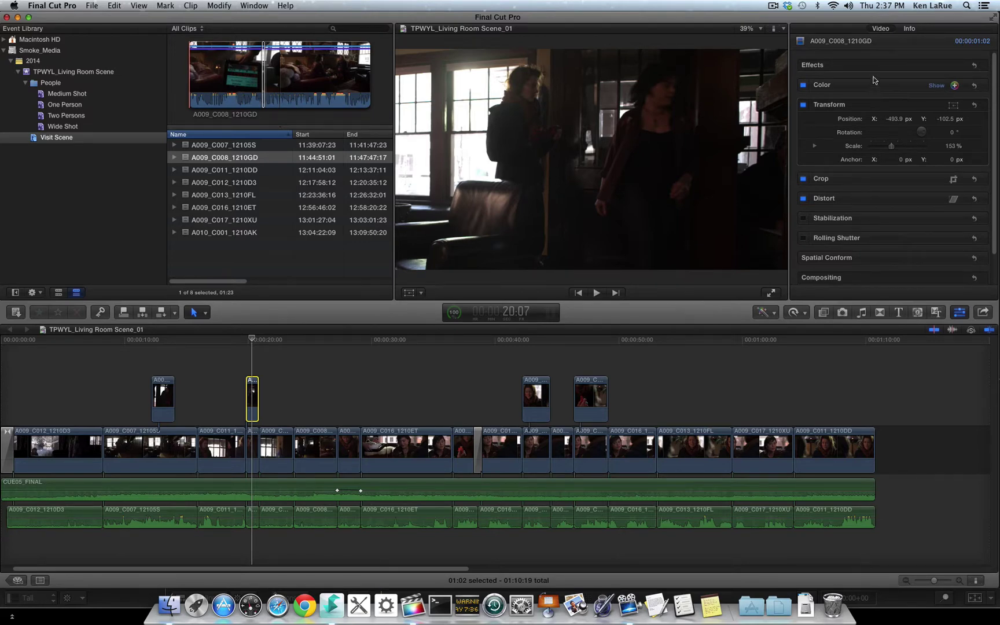
{"action": "left_click", "coordinate": [92, 6]}
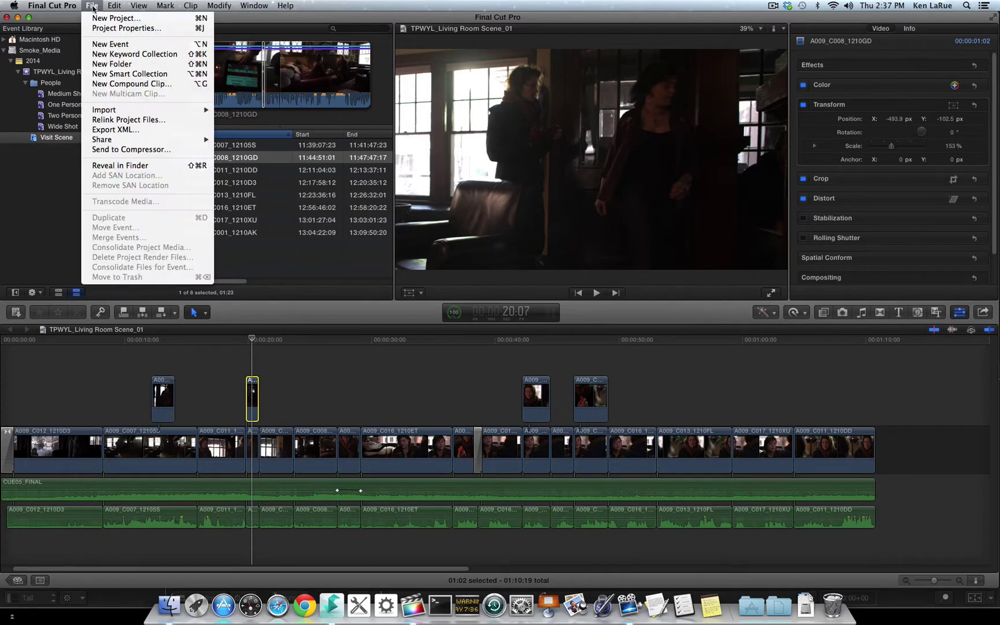
{"action": "left_click", "coordinate": [127, 131]}
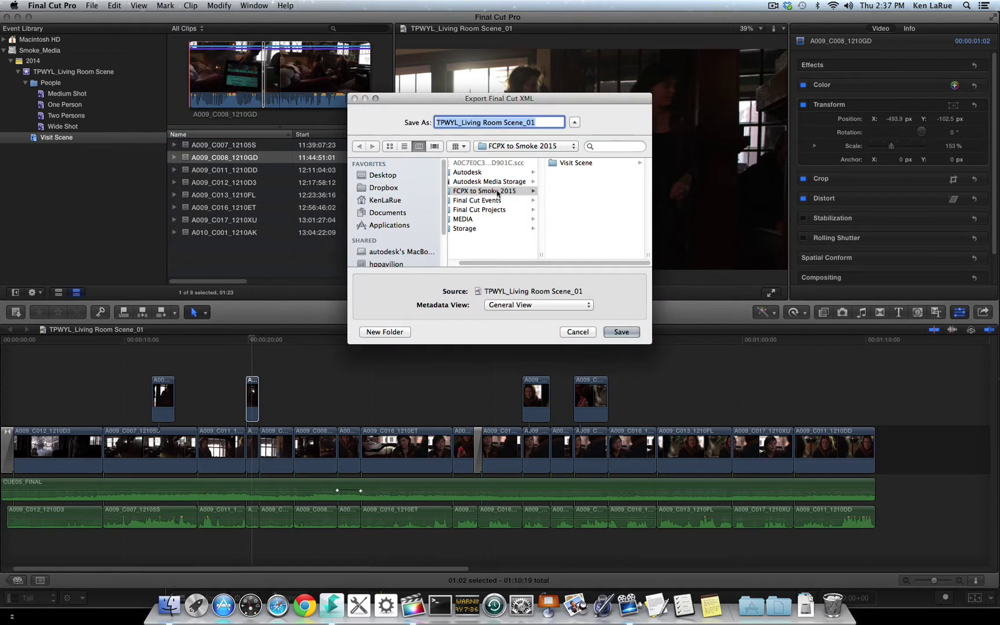
{"action": "left_click", "coordinate": [626, 332]}
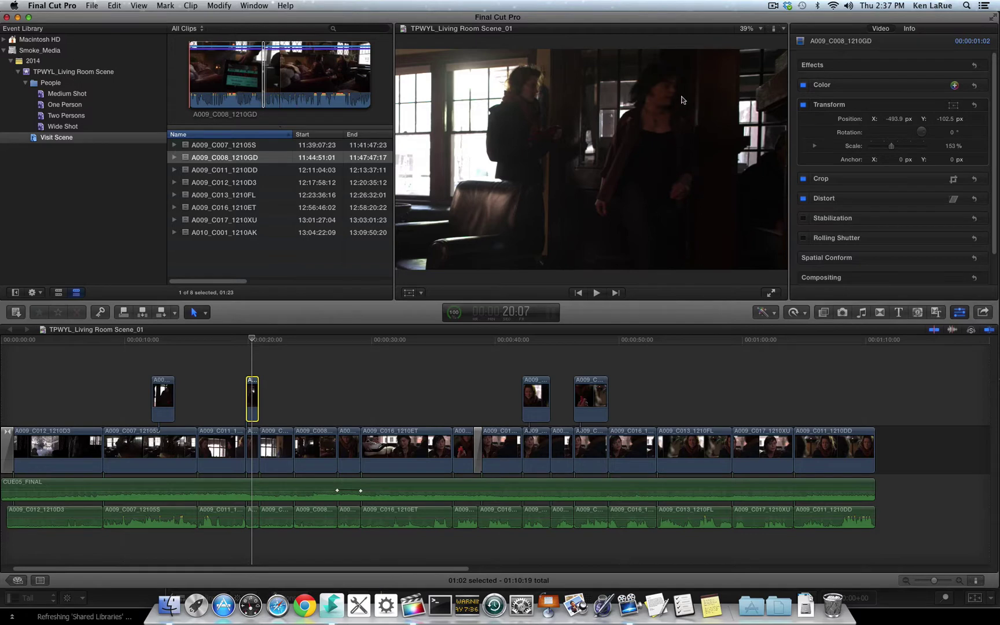
{"action": "left_click", "coordinate": [52, 5]}
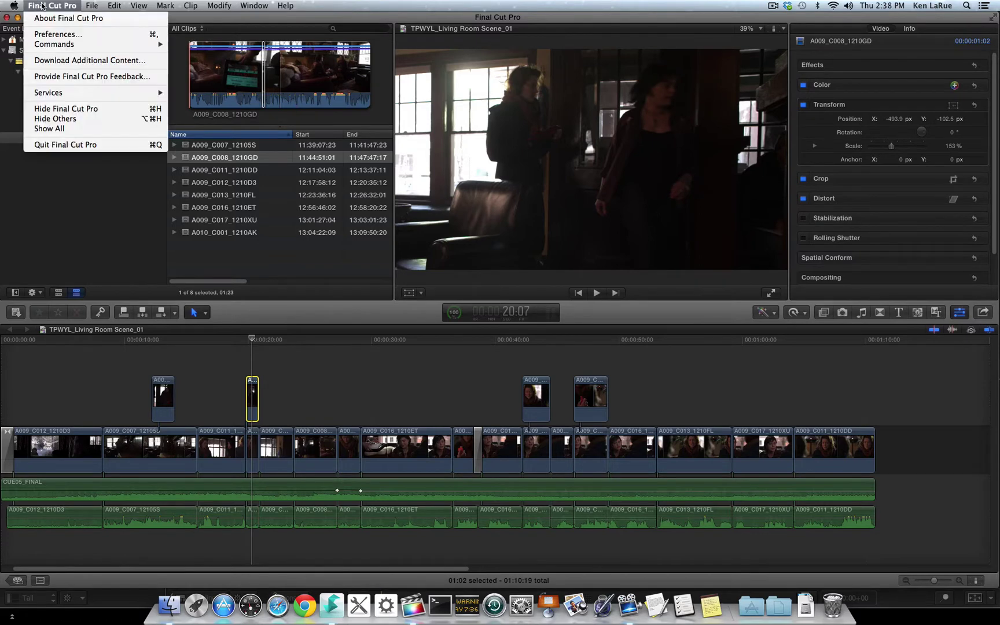
- Quit Final Cut Pro and add a folder named Conform to Smoke's Default Library
{"action": "left_click", "coordinate": [80, 145]}
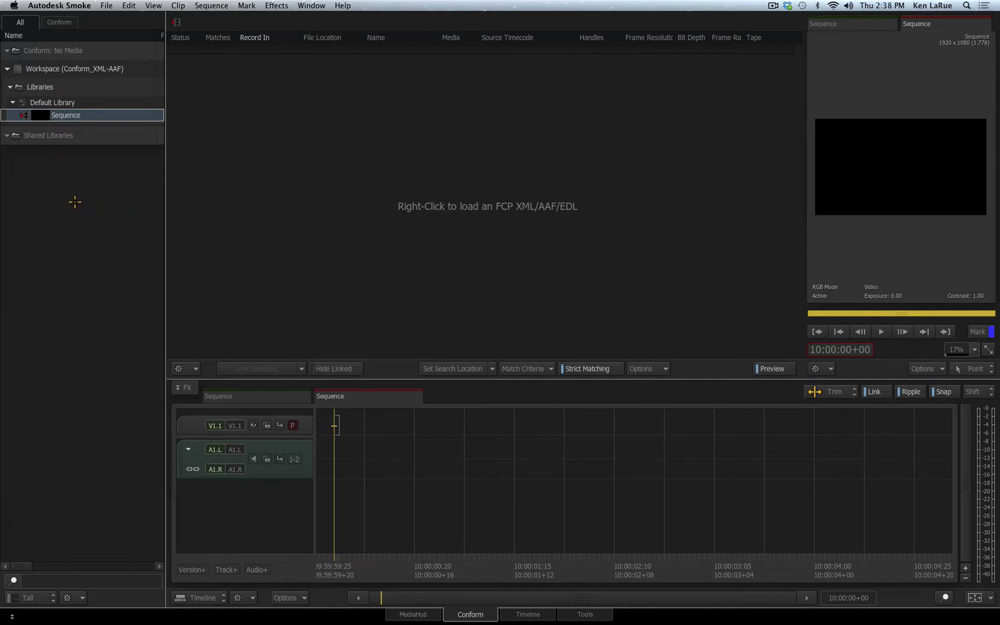
{"action": "right_click", "coordinate": [38, 100]}
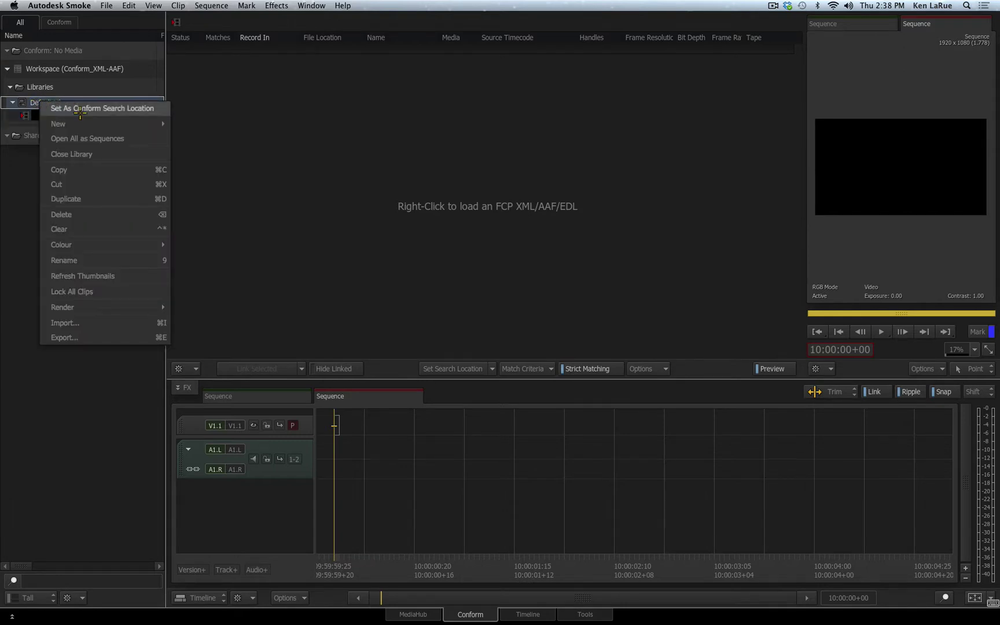
{"action": "mouse_move", "coordinate": [148, 121]}
{"action": "left_click", "coordinate": [203, 139]}
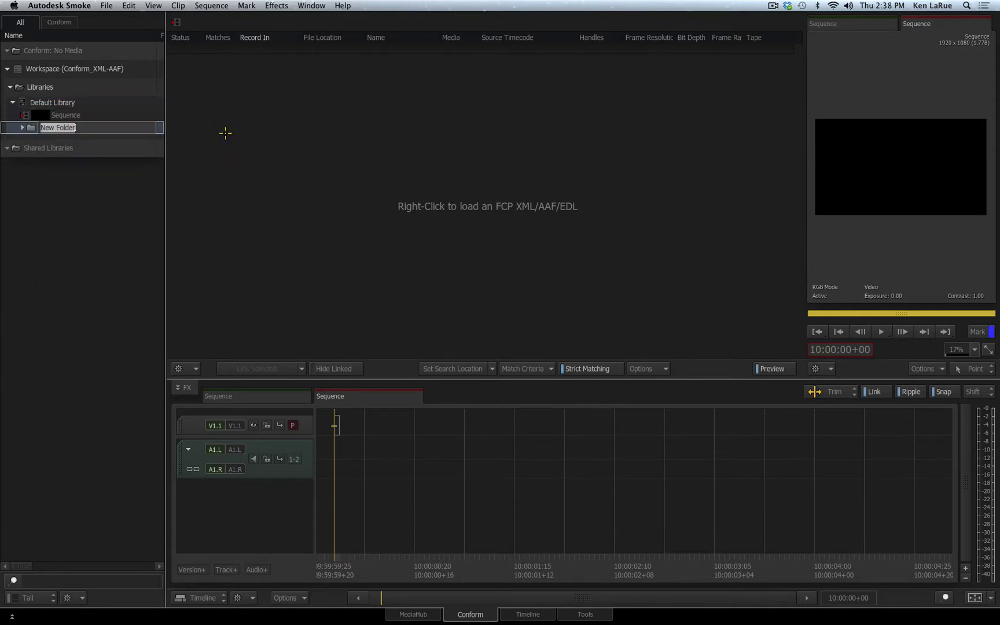
{"action": "type", "text": "Conform"}
{"action": "key", "text": "Return"}
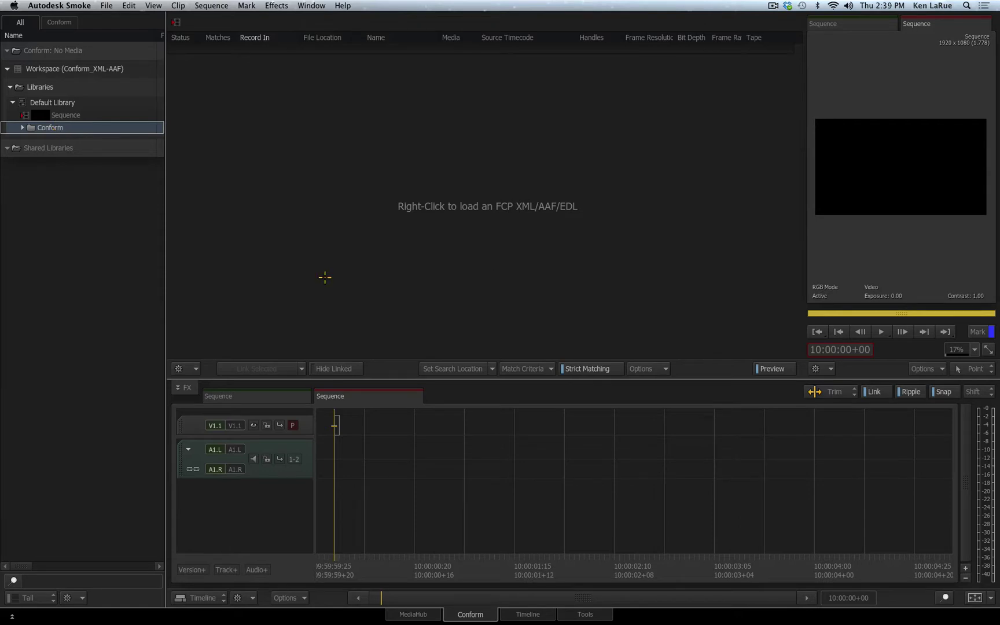
- Load a new FCP XML, choosing TPWYL_Living Room Scene_01.fcpxml from Smoke_Media > FCPX to Smoke 2015
{"action": "right_click", "coordinate": [409, 106]}
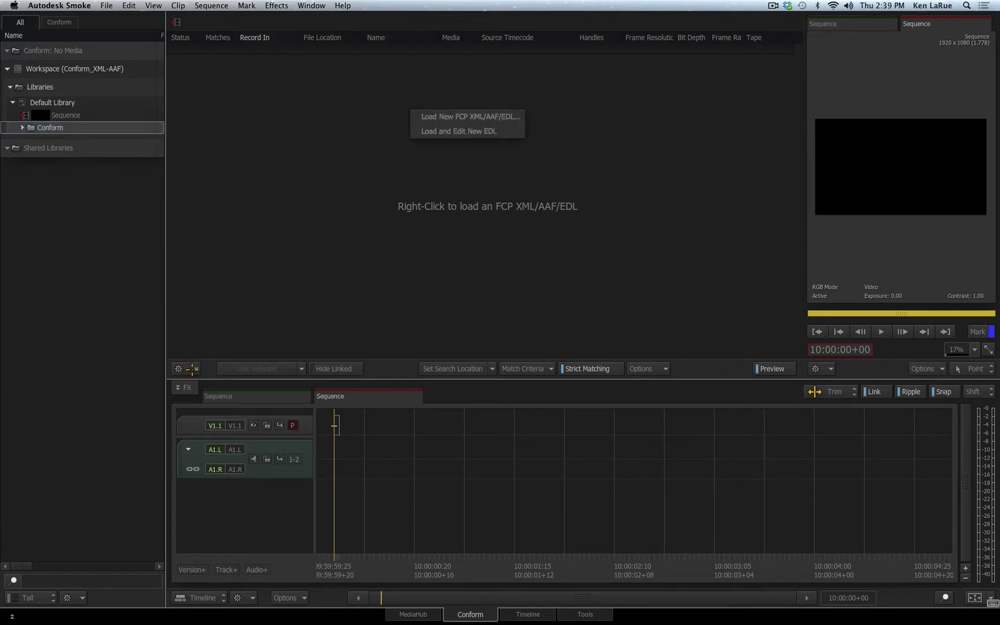
{"action": "left_click", "coordinate": [192, 368]}
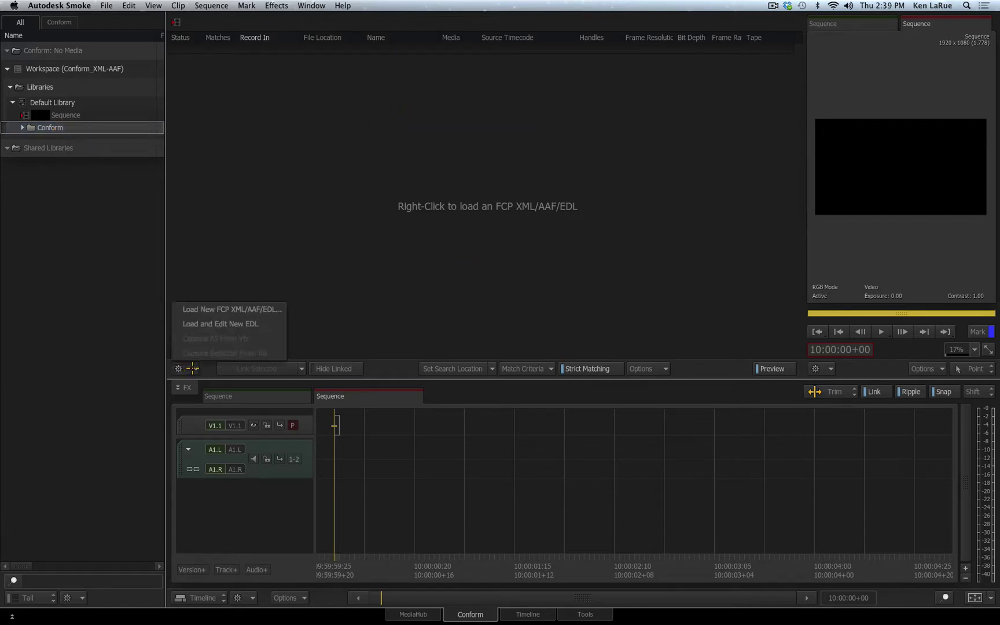
{"action": "left_click", "coordinate": [223, 309]}
{"action": "left_click", "coordinate": [183, 95]}
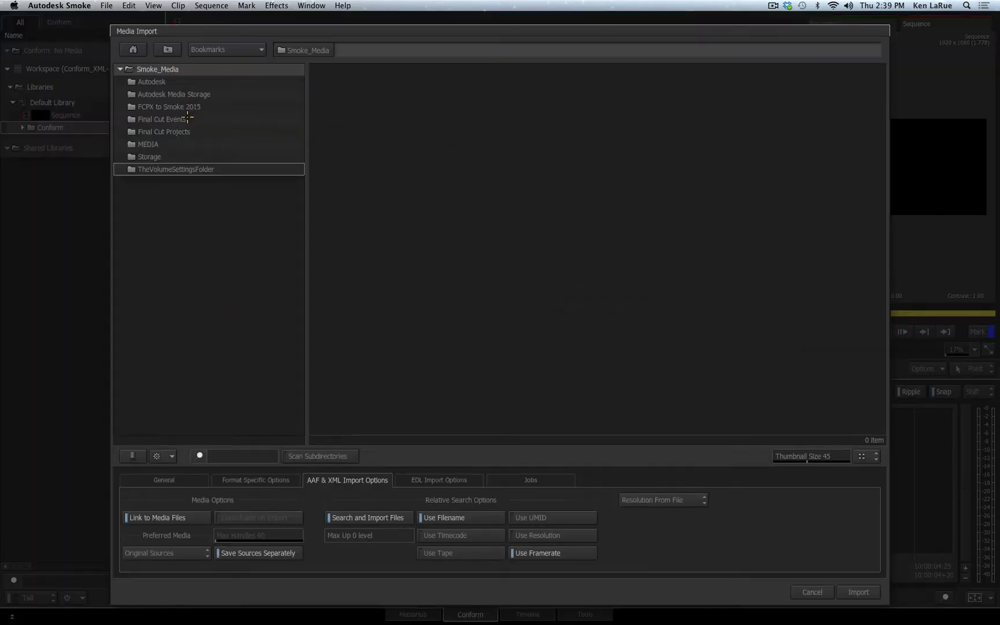
{"action": "left_click", "coordinate": [183, 107]}
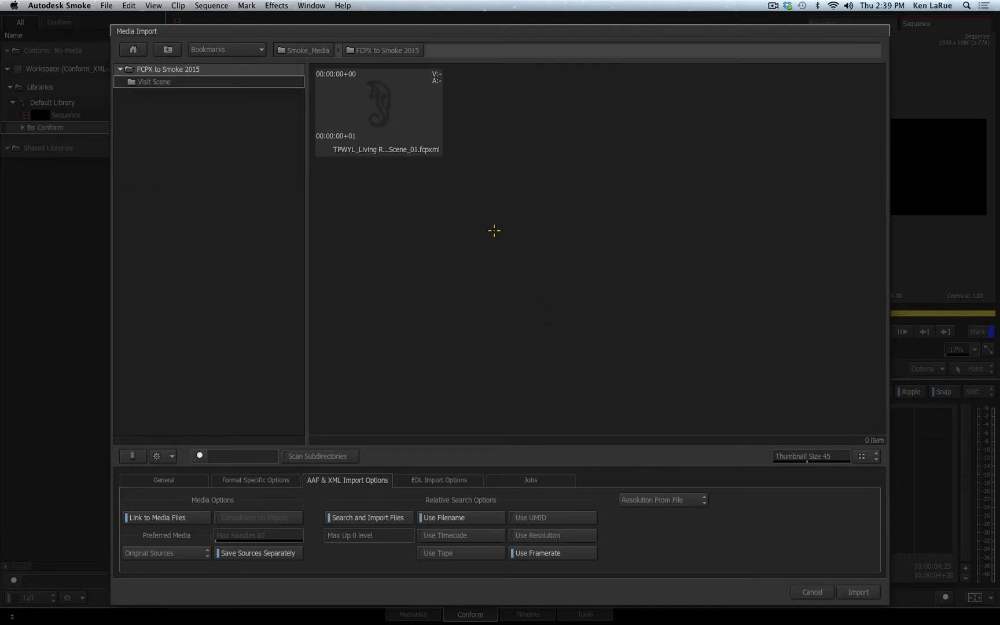
{"action": "left_click", "coordinate": [377, 153]}
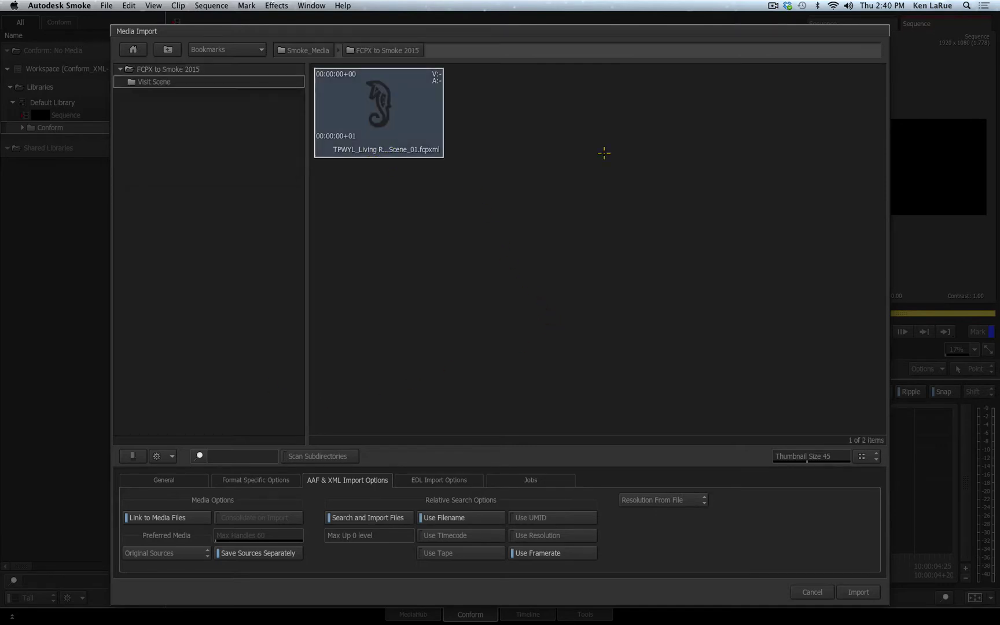
{"action": "left_click", "coordinate": [191, 520]}
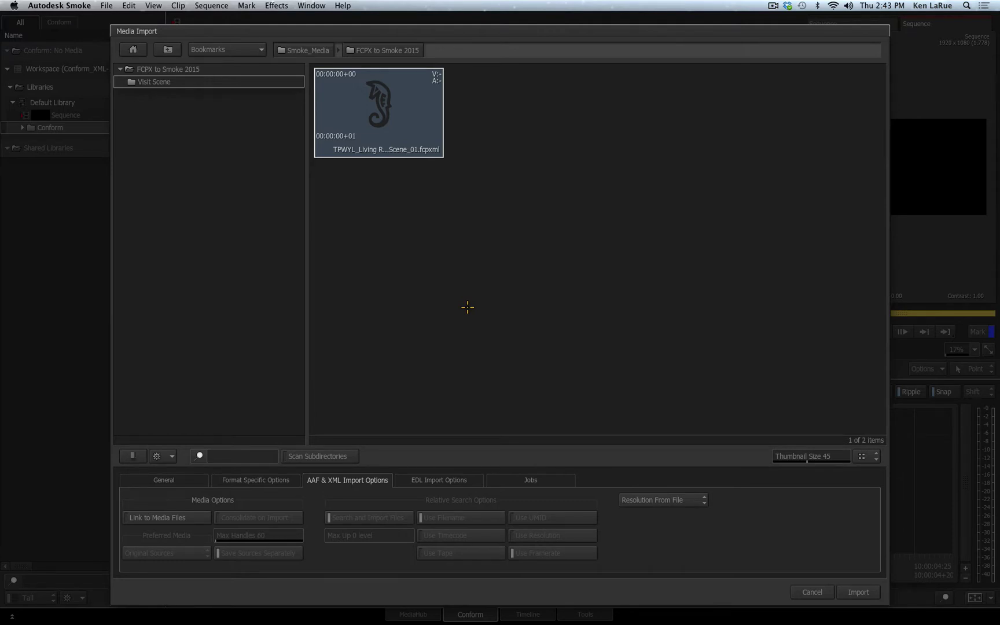
{"action": "left_click", "coordinate": [132, 518]}
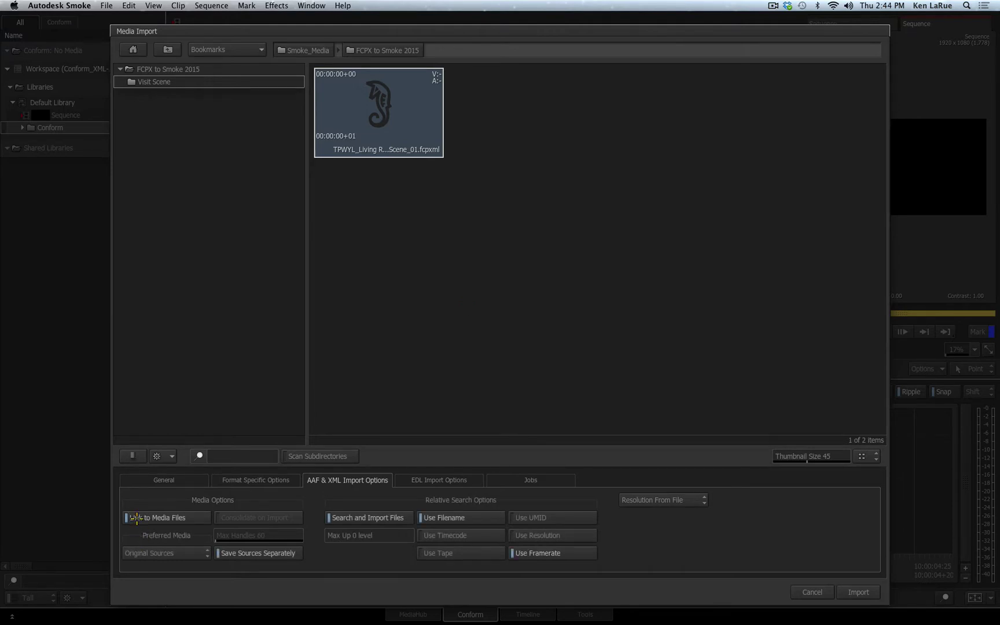
{"action": "left_click", "coordinate": [184, 553]}
{"action": "left_click", "coordinate": [164, 555]}
{"action": "left_click_drag", "start_coordinate": [346, 535], "coordinate": [360, 536]}
{"action": "left_click_drag", "start_coordinate": [371, 535], "coordinate": [330, 533]}
{"action": "left_click", "coordinate": [540, 517]}
{"action": "left_click", "coordinate": [540, 517]}
{"action": "left_click", "coordinate": [167, 480]}
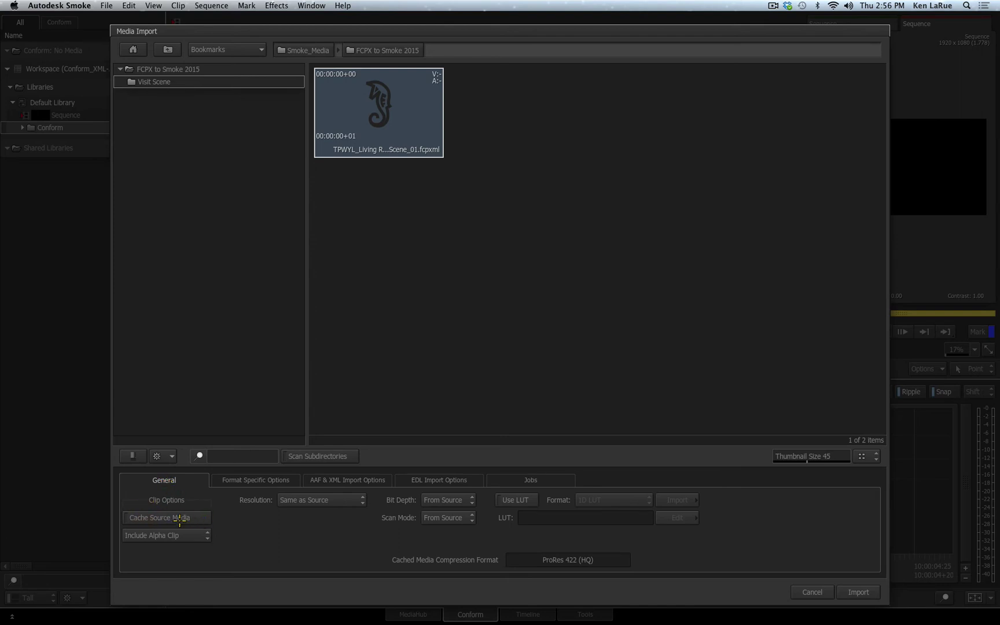
{"action": "left_click", "coordinate": [180, 519]}
{"action": "left_click", "coordinate": [170, 518]}
- In the AAF & XML import options, try 1920 x 1080 HD 1080, then keep Resolution From File
{"action": "left_click", "coordinate": [359, 482]}
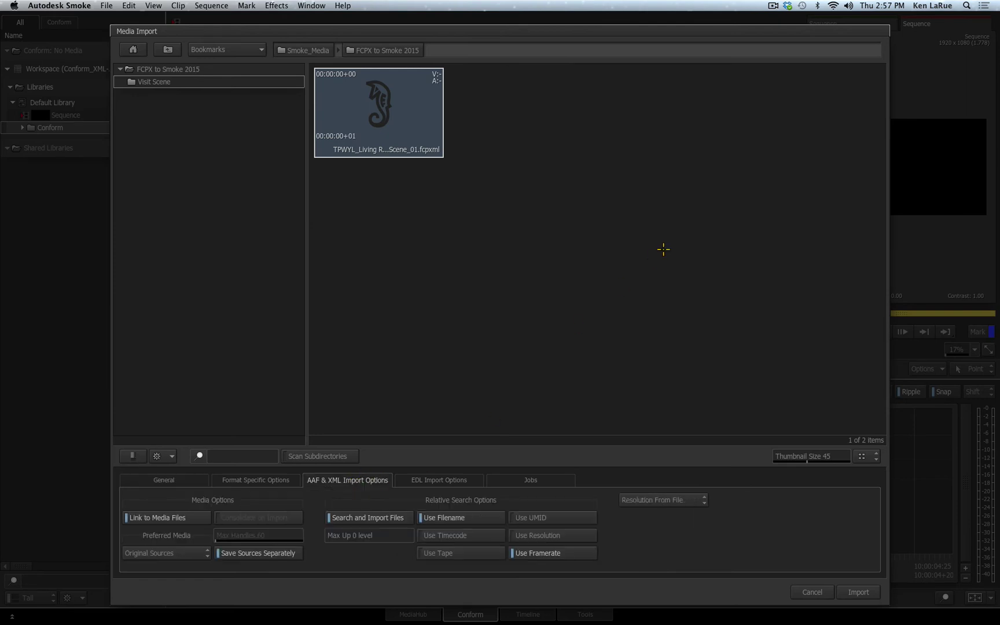
{"action": "left_click", "coordinate": [660, 502]}
{"action": "left_click", "coordinate": [738, 499]}
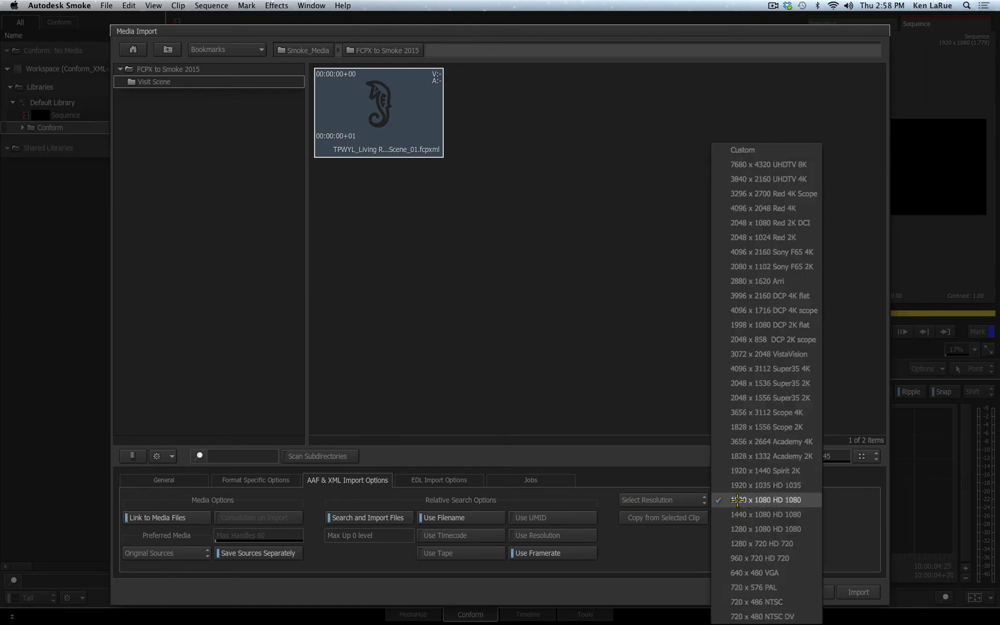
{"action": "left_click", "coordinate": [665, 554]}
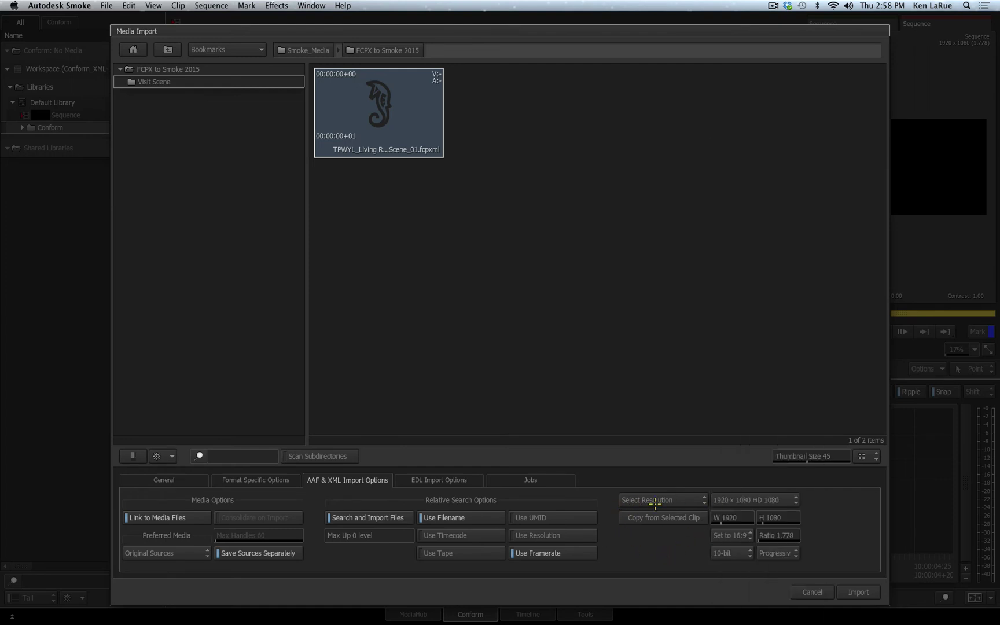
{"action": "left_click", "coordinate": [654, 501]}
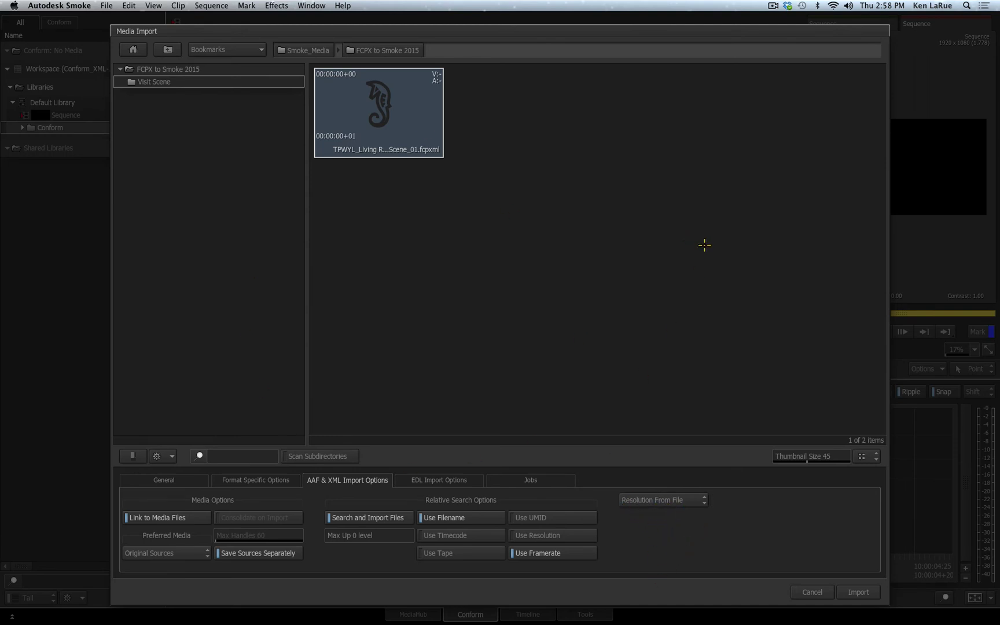
- Import the Living Room Scene fcpxml edit into the Conform library
{"action": "left_click", "coordinate": [857, 592]}
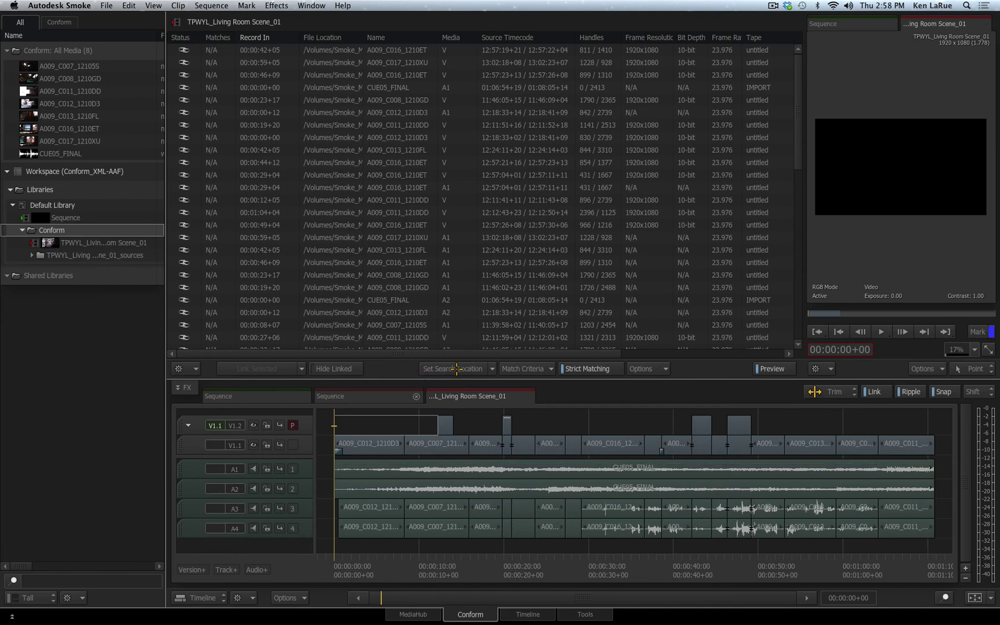
{"action": "left_click", "coordinate": [542, 369]}
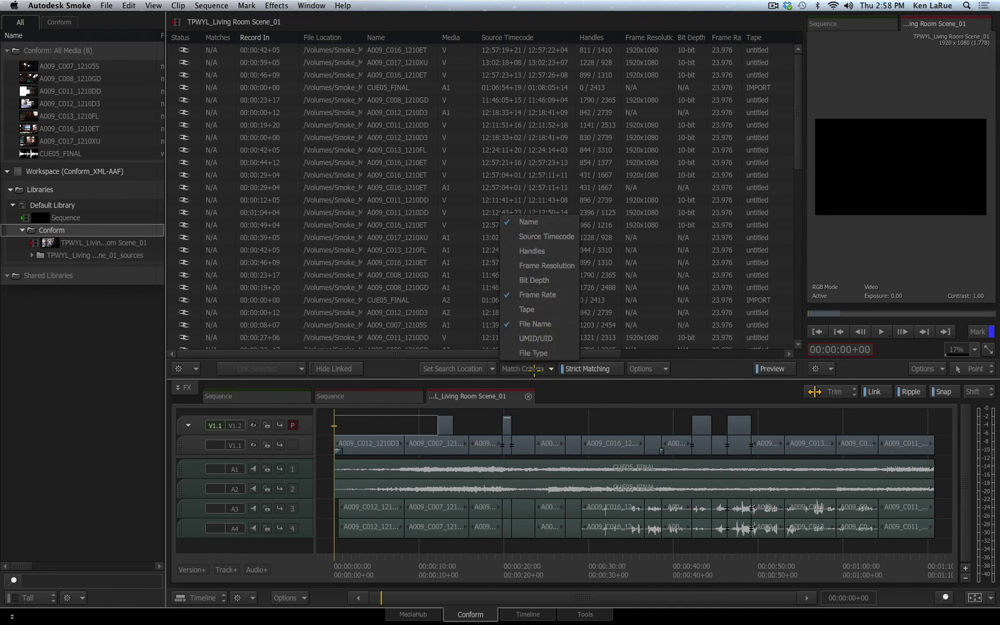
{"action": "left_click", "coordinate": [534, 368]}
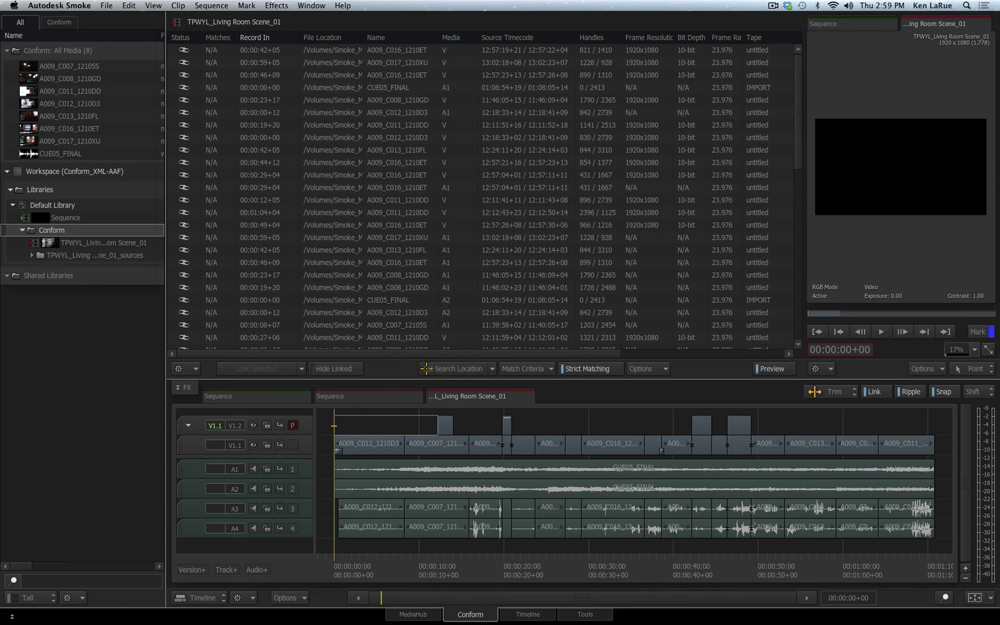
- Set the media search location to the Smoke_Media volume and scrub the sequence to verify footage
{"action": "left_click", "coordinate": [451, 369]}
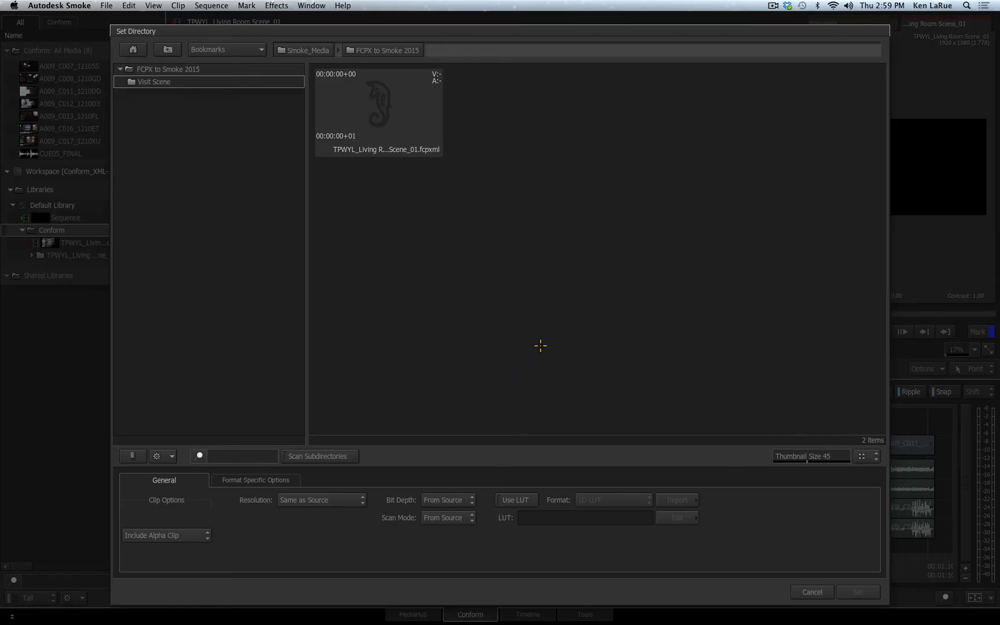
{"action": "left_click", "coordinate": [168, 49]}
{"action": "left_click", "coordinate": [167, 48]}
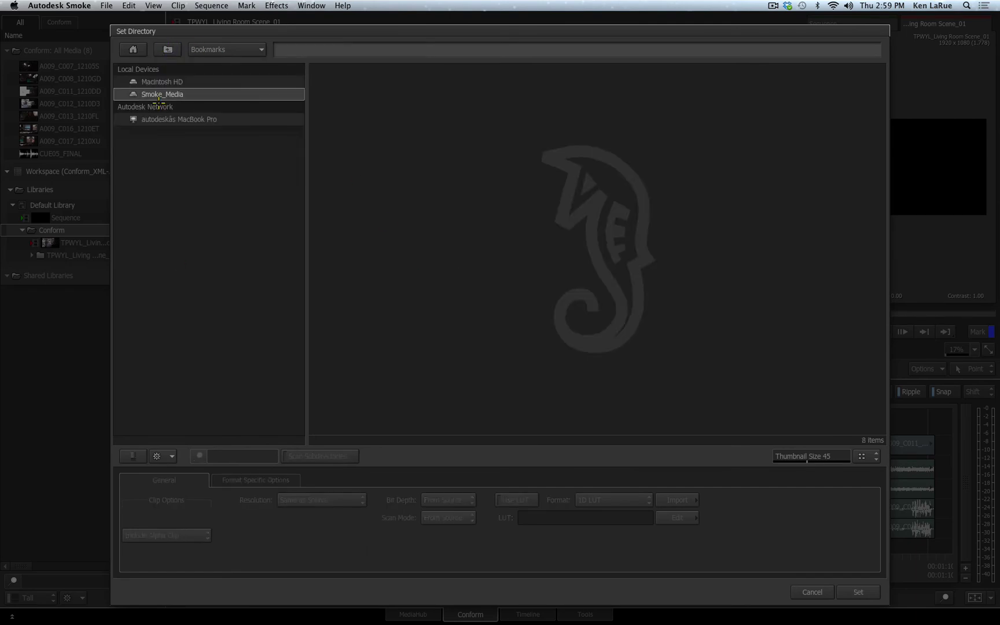
{"action": "left_click", "coordinate": [865, 591]}
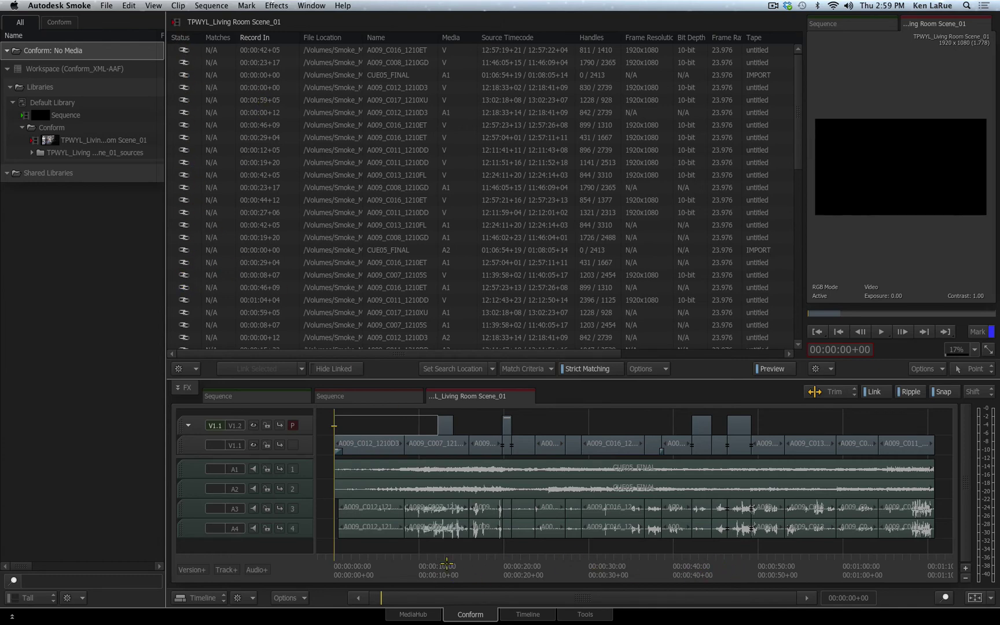
{"action": "left_click", "coordinate": [438, 567]}
{"action": "left_click_drag", "start_coordinate": [455, 567], "coordinate": [372, 573]}
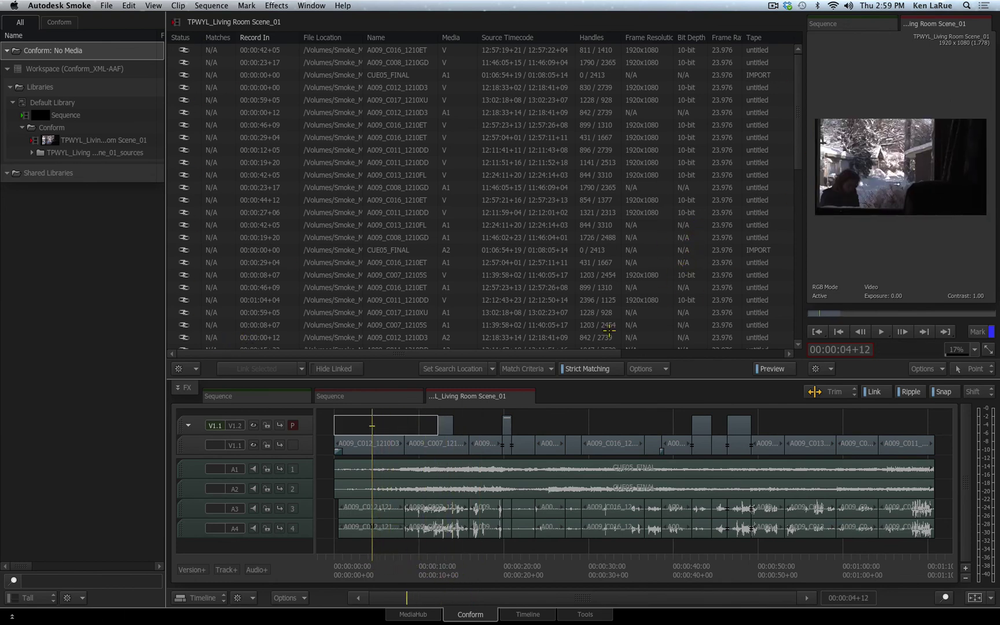
- In the Timeline, inspect the V1.2 clip's 2D Transform (position -493.90, -102.50, scale 153) and expand the sources folder
{"action": "left_click", "coordinate": [527, 615]}
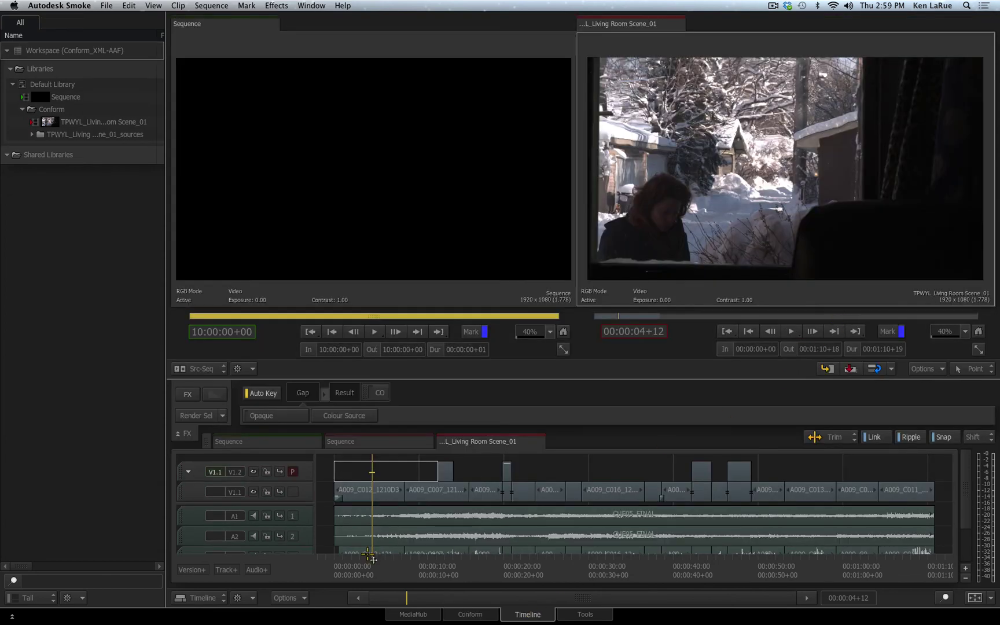
{"action": "left_click_drag", "start_coordinate": [378, 579], "coordinate": [502, 586]}
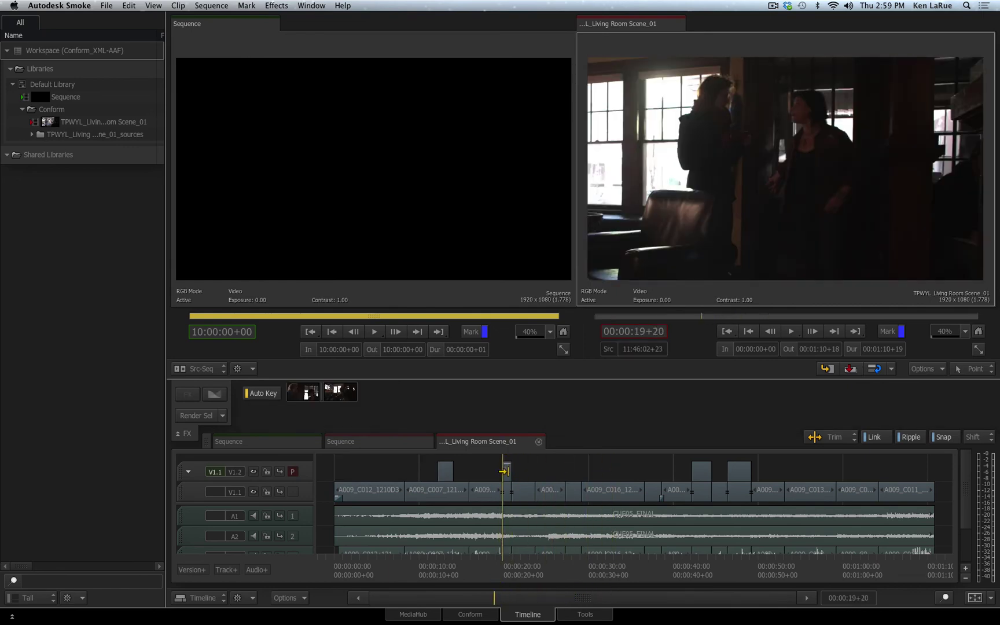
{"action": "left_click", "coordinate": [508, 470]}
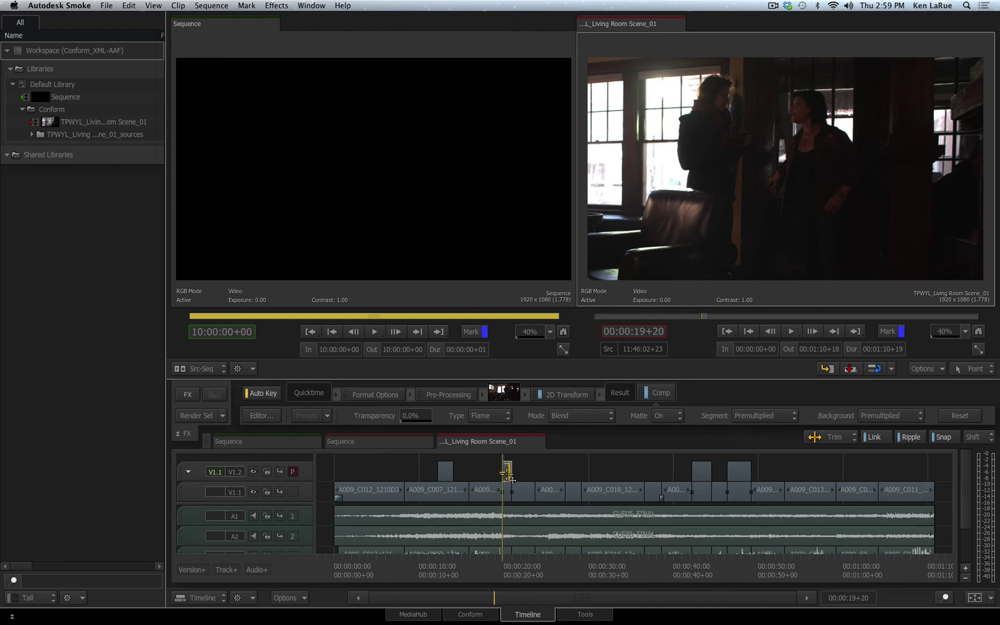
{"action": "left_click", "coordinate": [558, 395]}
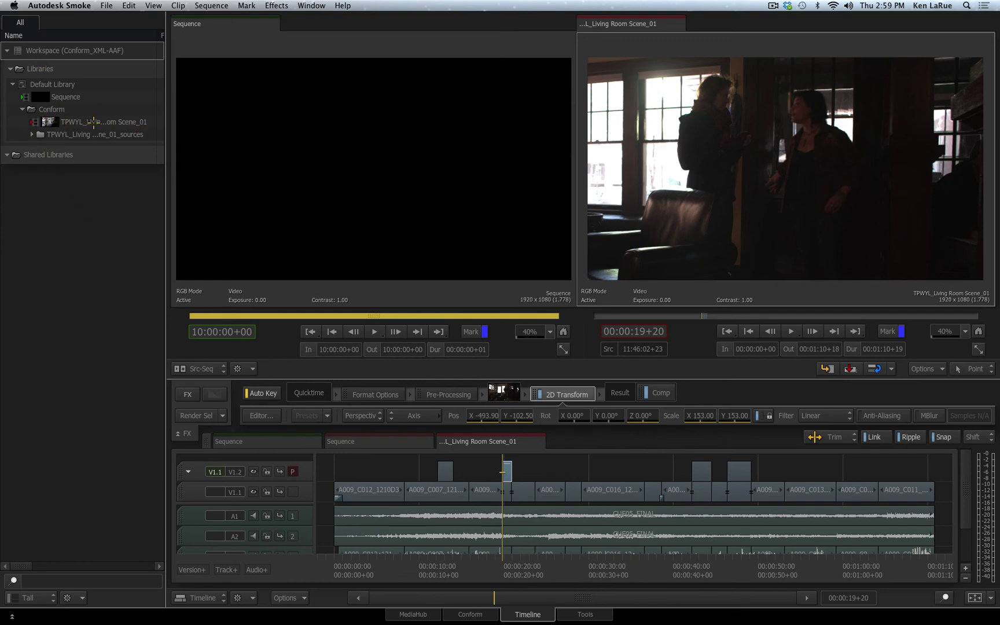
{"action": "left_click", "coordinate": [30, 134]}
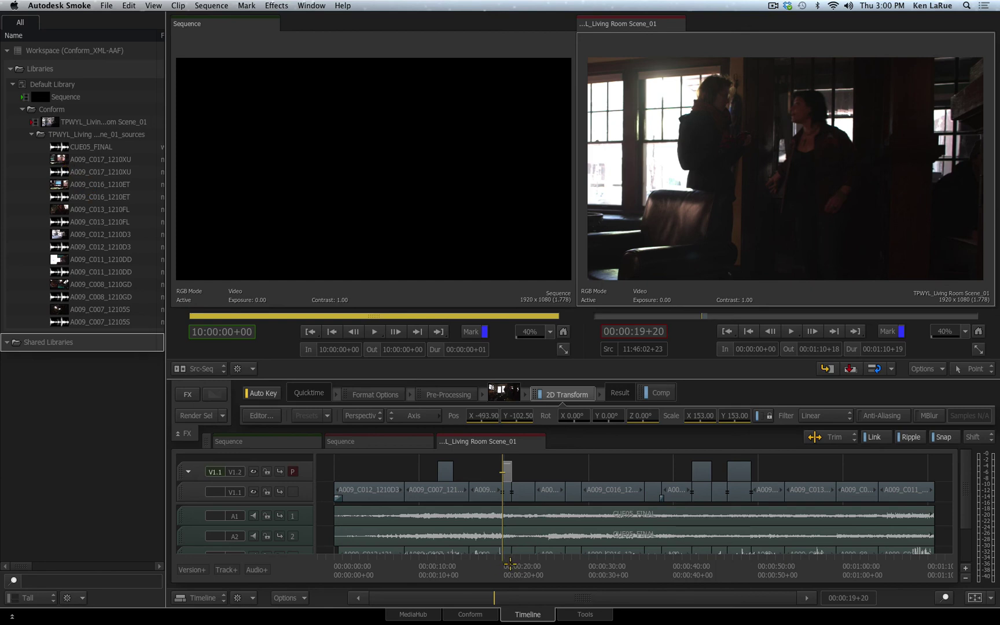
{"action": "left_click_drag", "start_coordinate": [501, 565], "coordinate": [550, 560]}
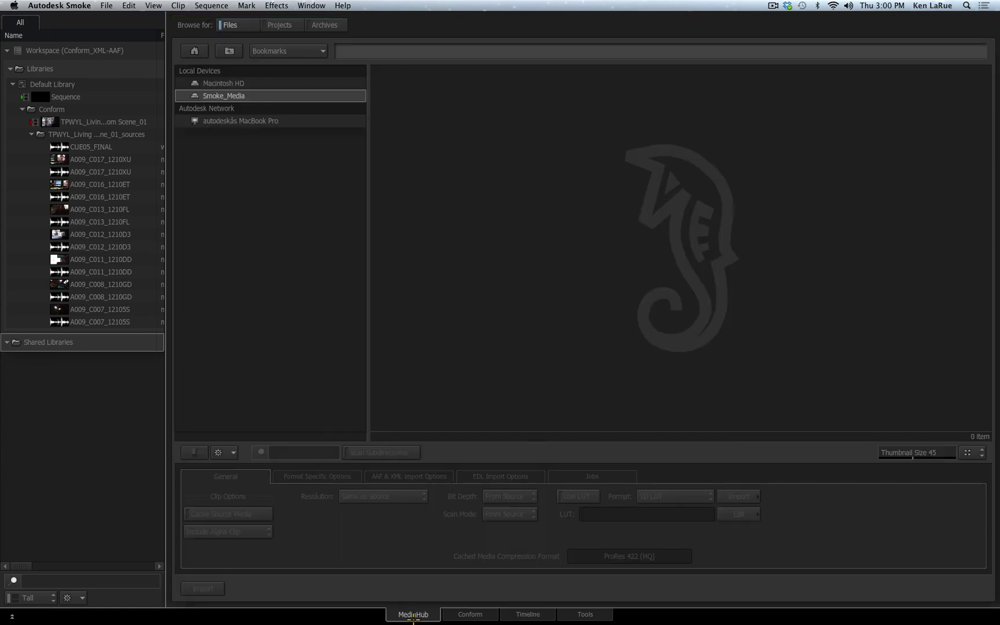
- In MediaHub, open Smoke_Media > FCPX to Smoke 2015 and drag the Living Room Scene sequence there to export
{"action": "key", "text": "alt+1"}
{"action": "double_click", "coordinate": [237, 96]}
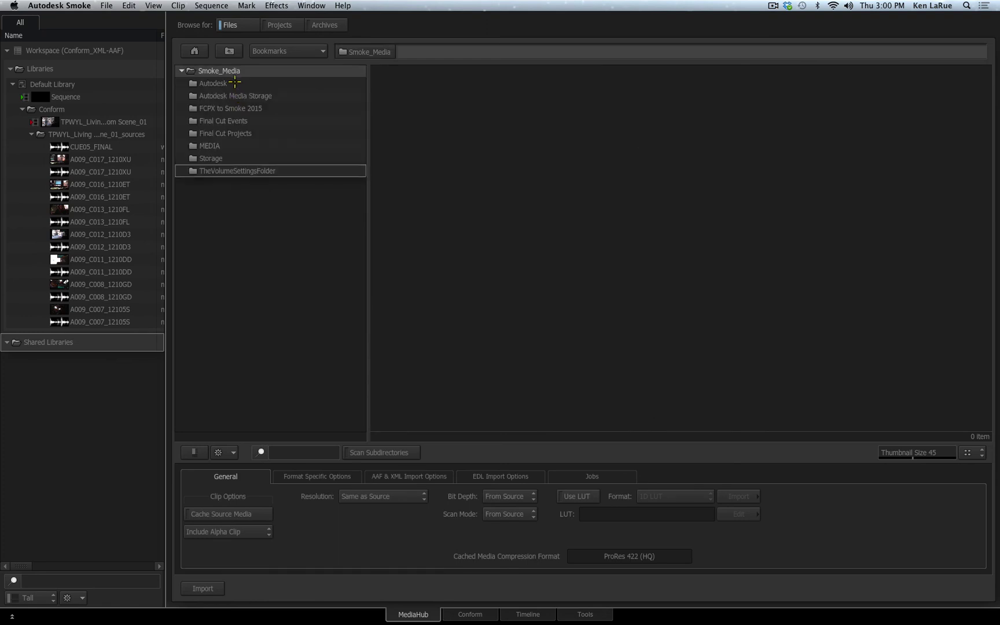
{"action": "double_click", "coordinate": [236, 108]}
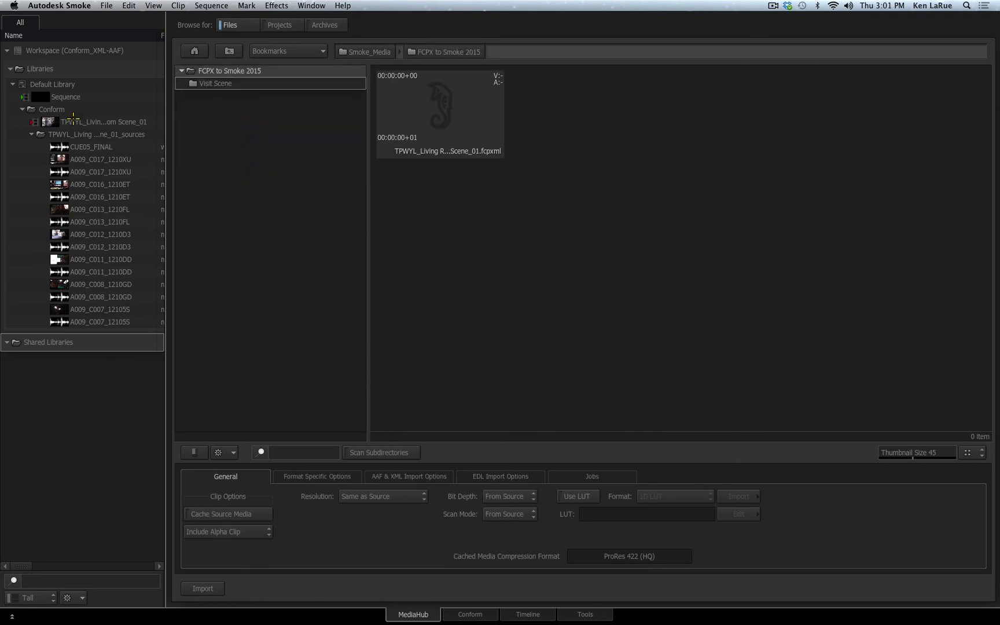
{"action": "left_click_drag", "start_coordinate": [72, 121], "coordinate": [652, 241]}
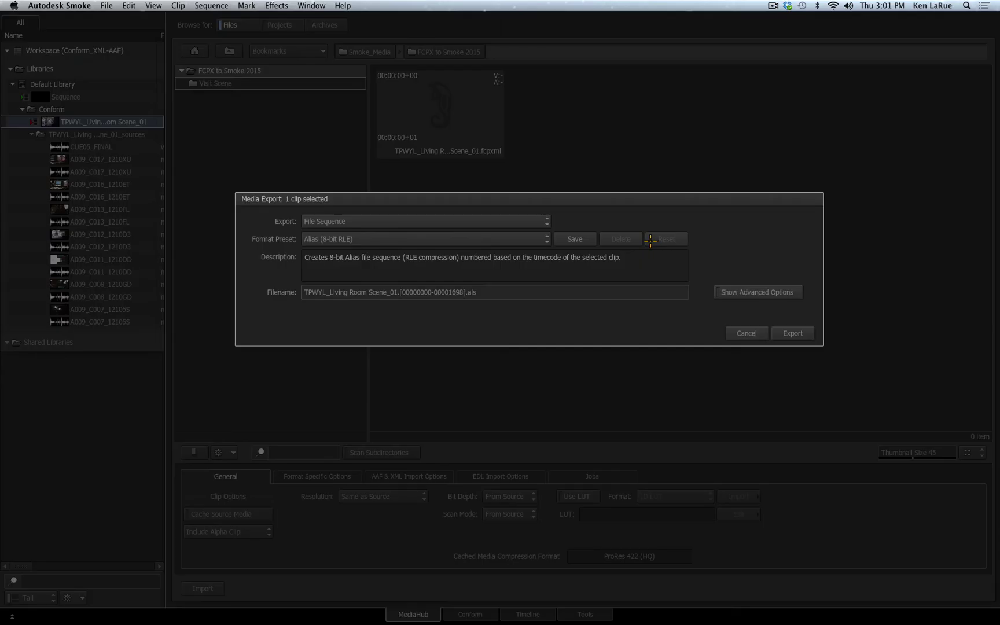
- Set the export to Sequence Publish with the XML for Apple Final Cut Pro X (Flatten) ProRes 422 preset
{"action": "left_click", "coordinate": [466, 219]}
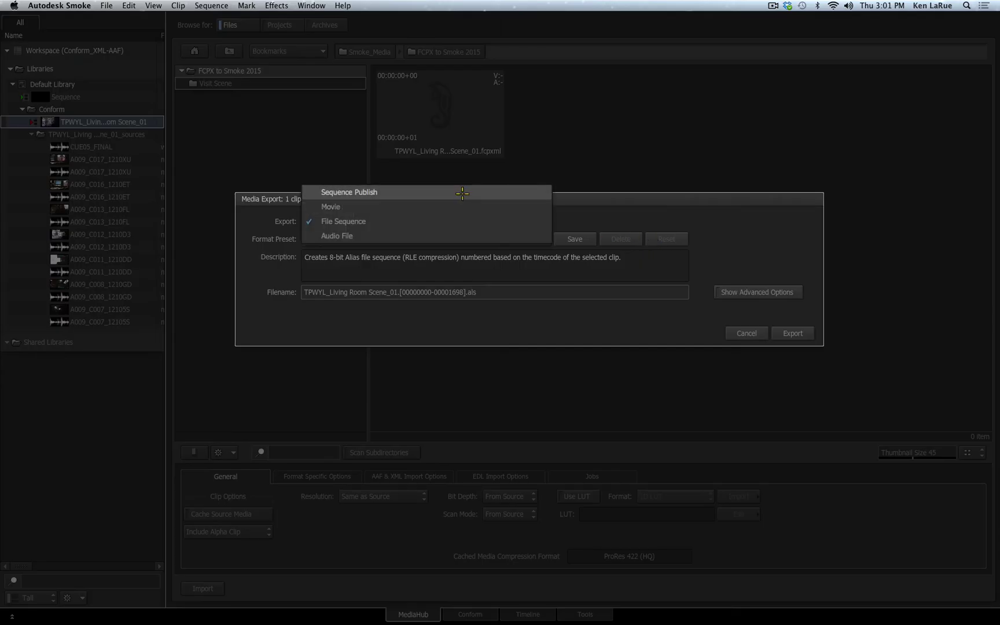
{"action": "left_click", "coordinate": [460, 192]}
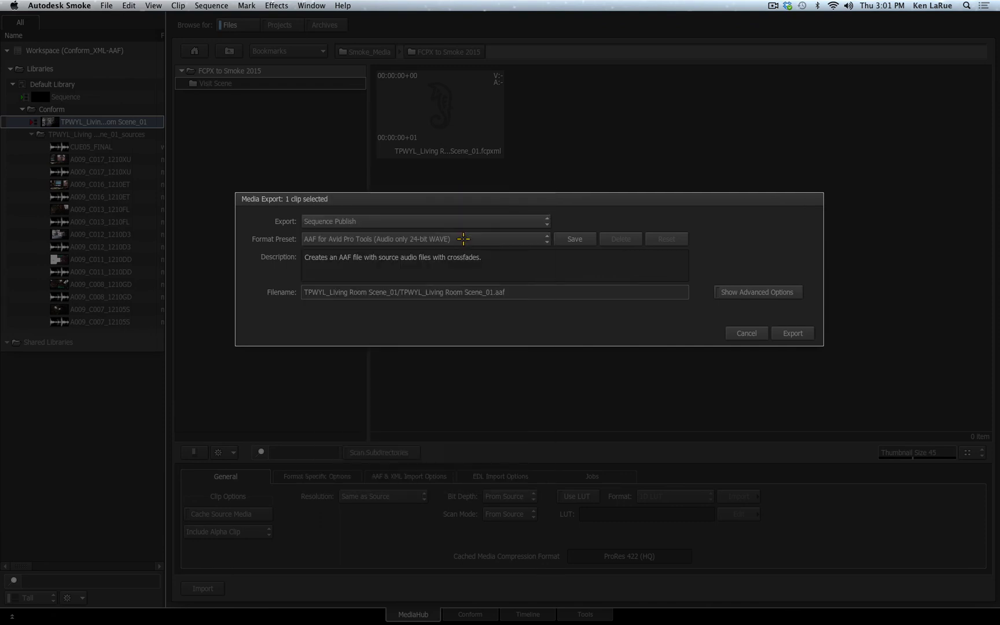
{"action": "left_click", "coordinate": [753, 291]}
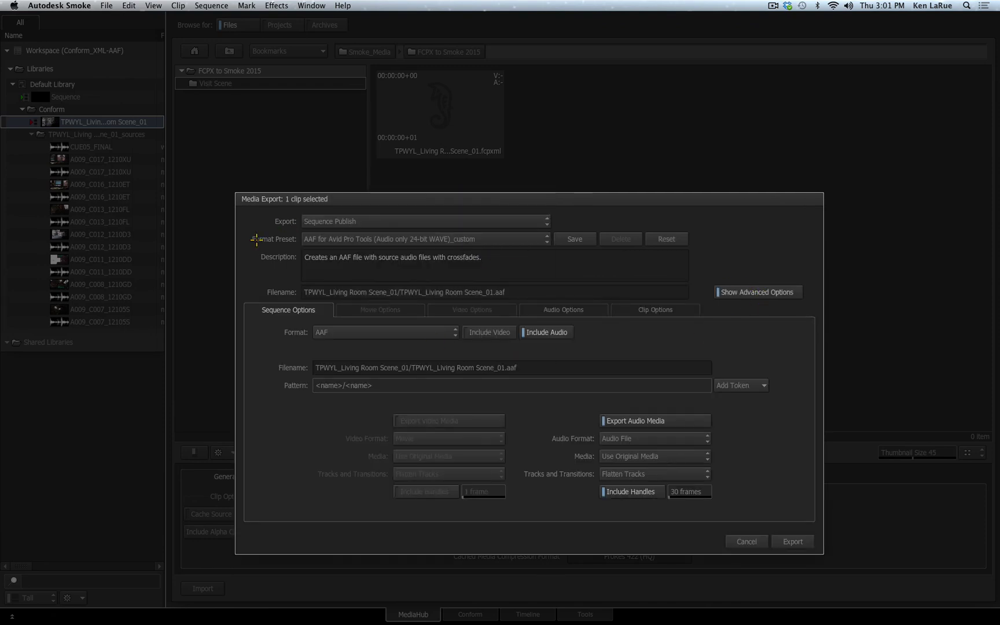
{"action": "left_click", "coordinate": [362, 238]}
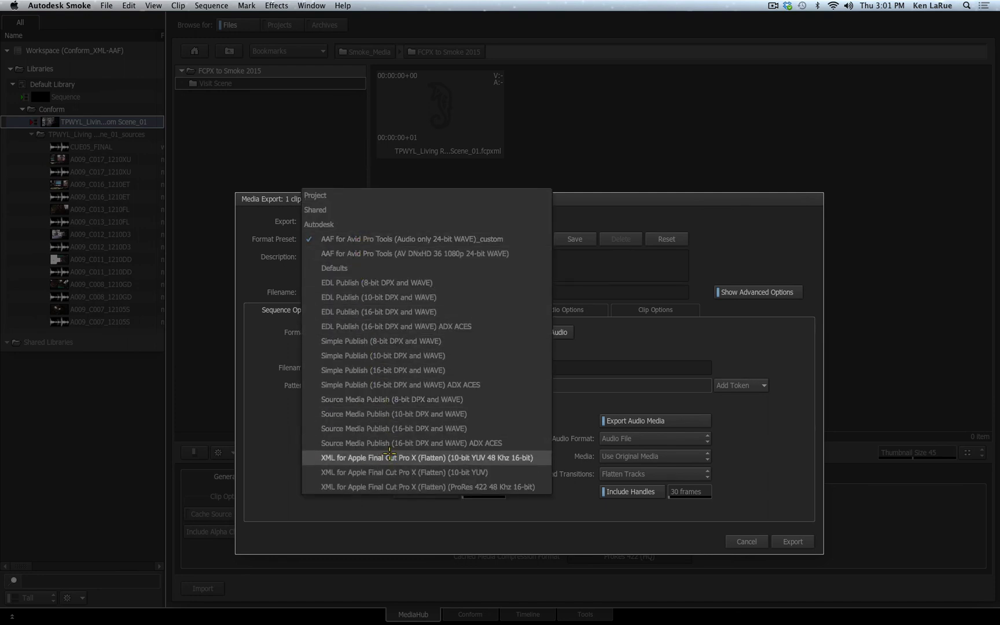
{"action": "left_click", "coordinate": [384, 490]}
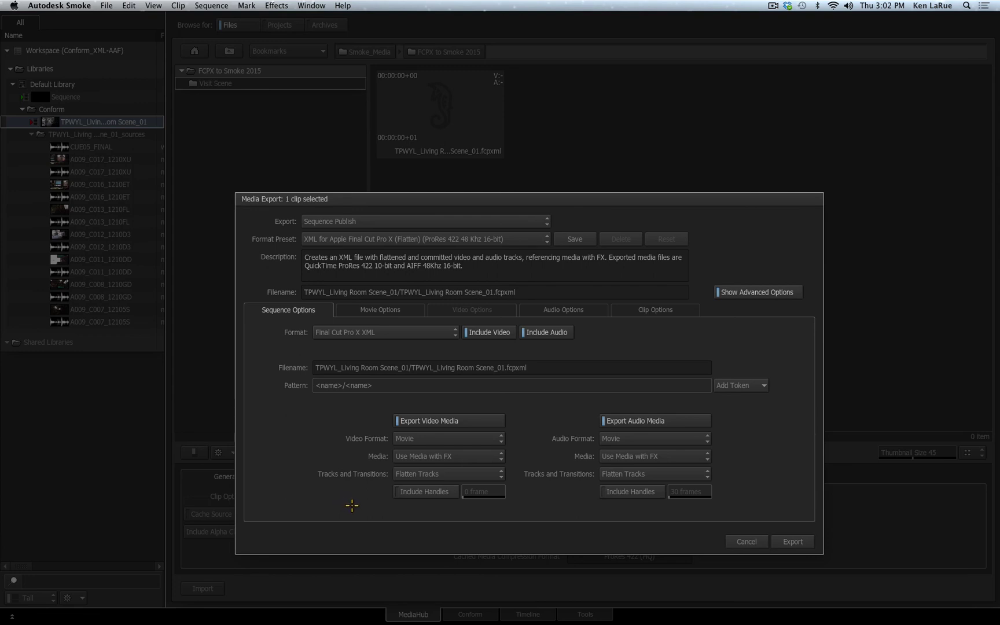
- Start exporting the Living Room Scene sequence as Final Cut Pro X XML
{"action": "left_click", "coordinate": [794, 542]}
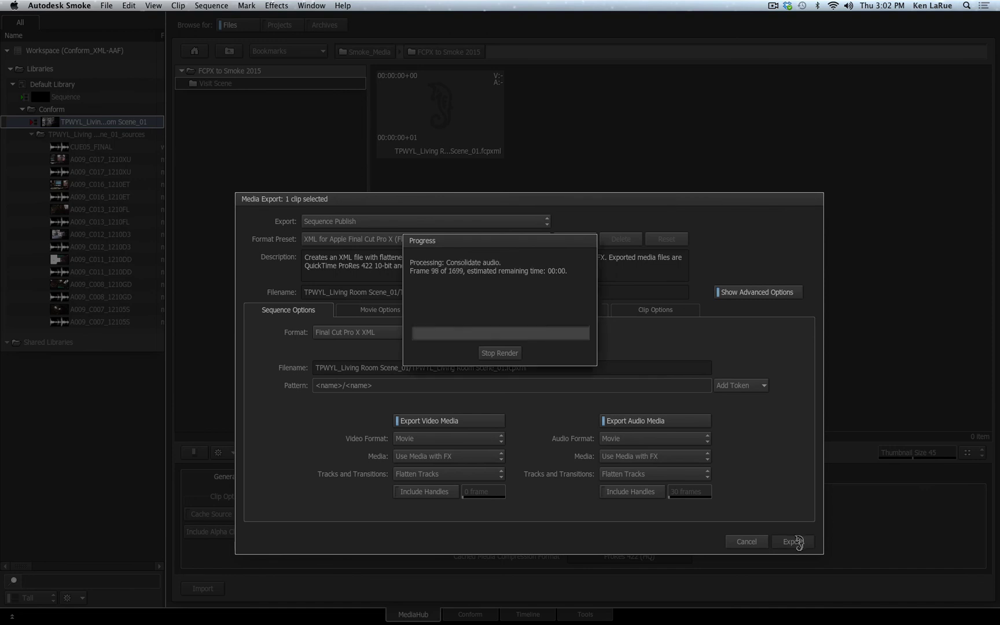